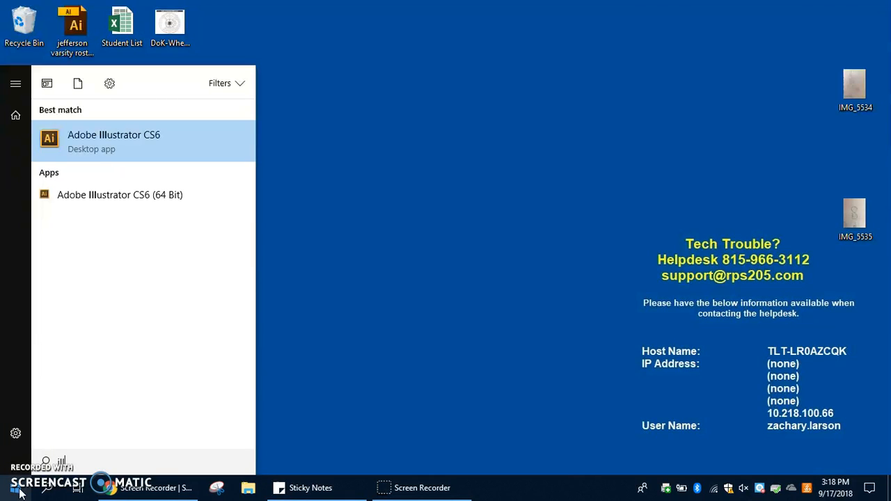
- Open Adobe Illustrator CS6 and create a document named Logo, sized 1000 px by 1000 px
{"action": "left_click", "coordinate": [20, 492]}
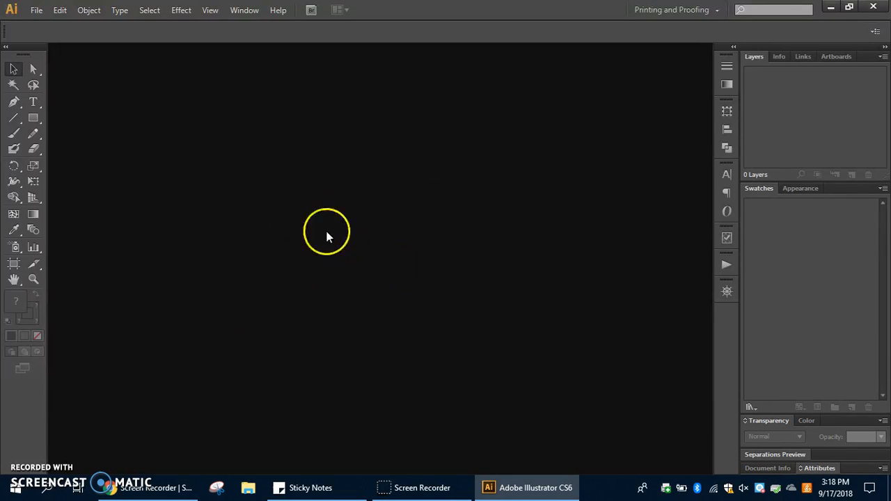
{"action": "left_click", "coordinate": [34, 11]}
{"action": "left_click", "coordinate": [60, 25]}
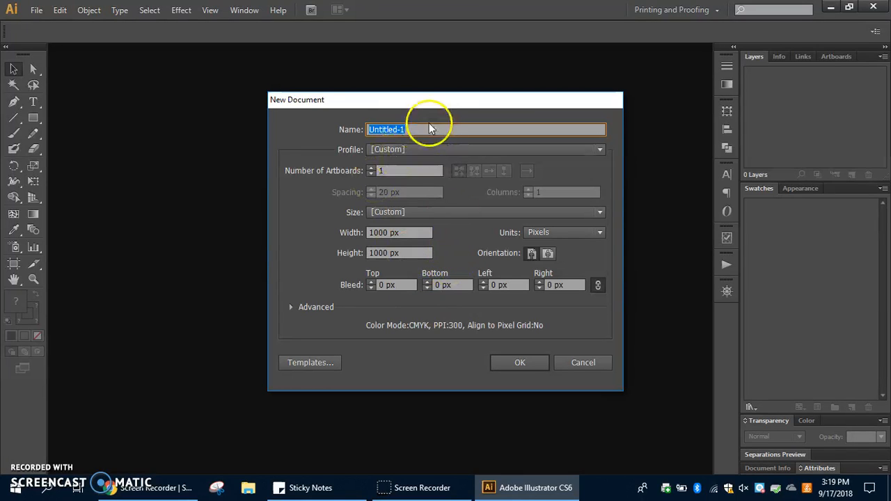
{"action": "type", "text": "ogo"}
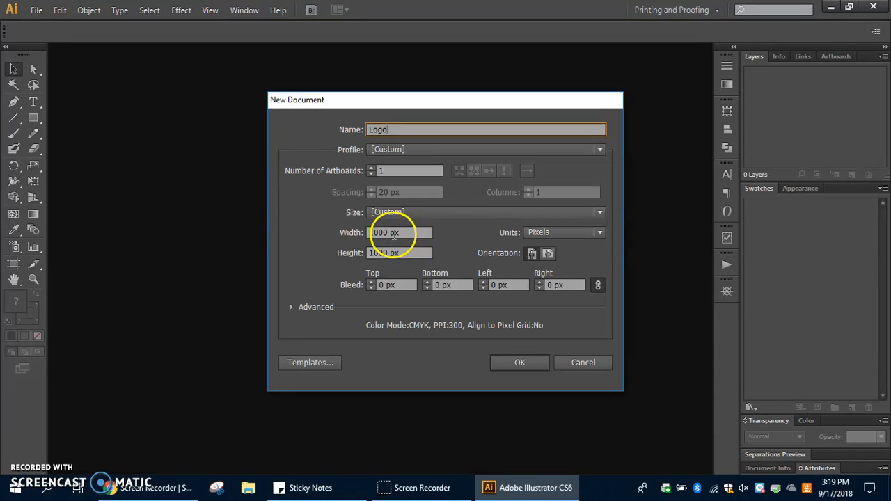
{"action": "left_click", "coordinate": [549, 235]}
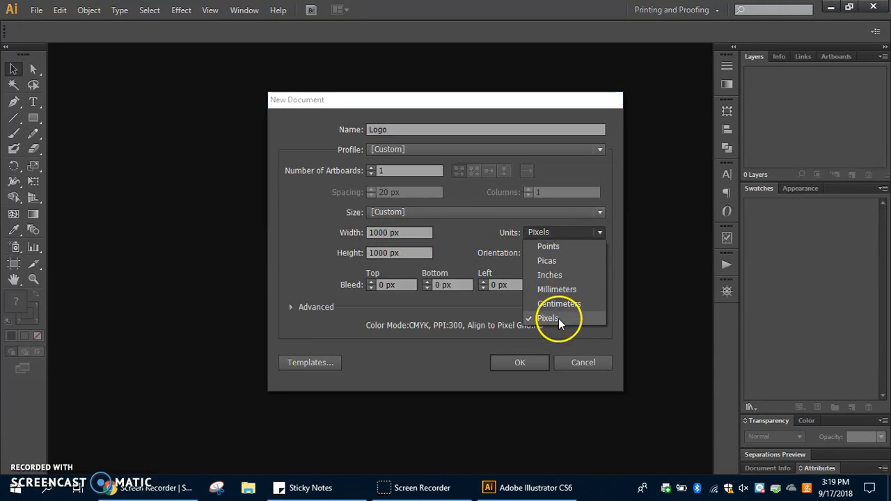
{"action": "left_click", "coordinate": [562, 320]}
{"action": "left_click_drag", "start_coordinate": [369, 232], "coordinate": [397, 233]}
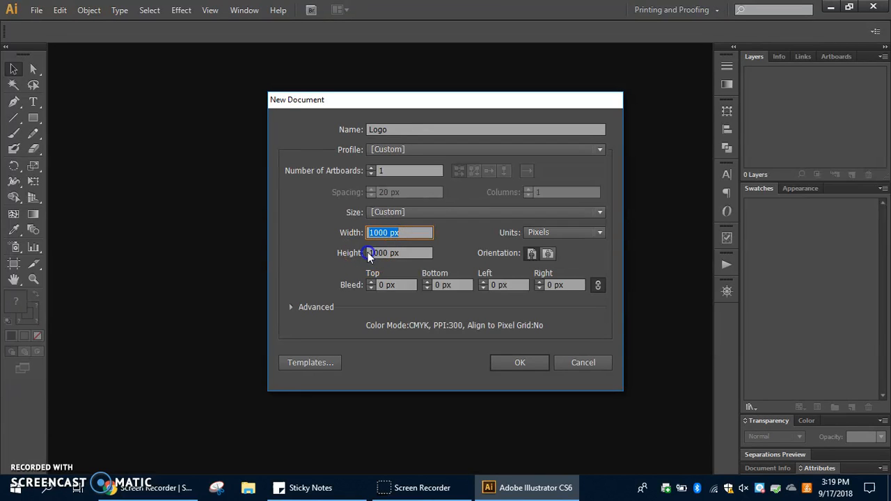
{"action": "left_click", "coordinate": [389, 252]}
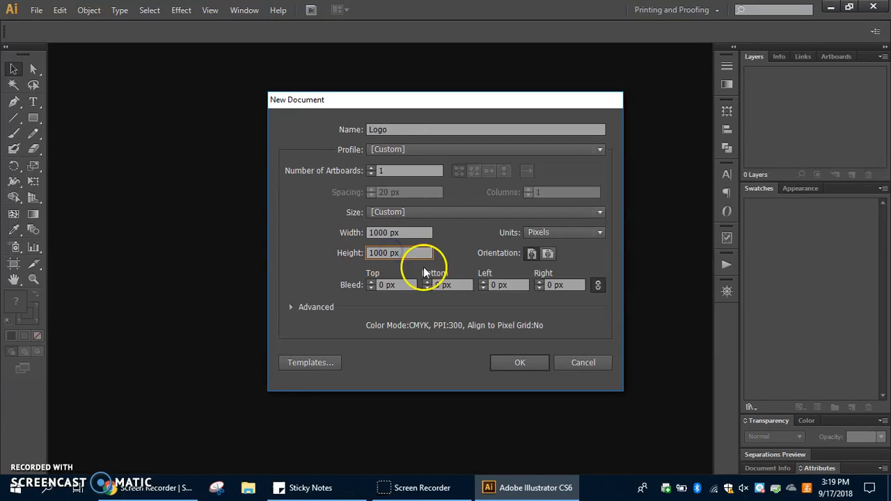
{"action": "left_click", "coordinate": [520, 362]}
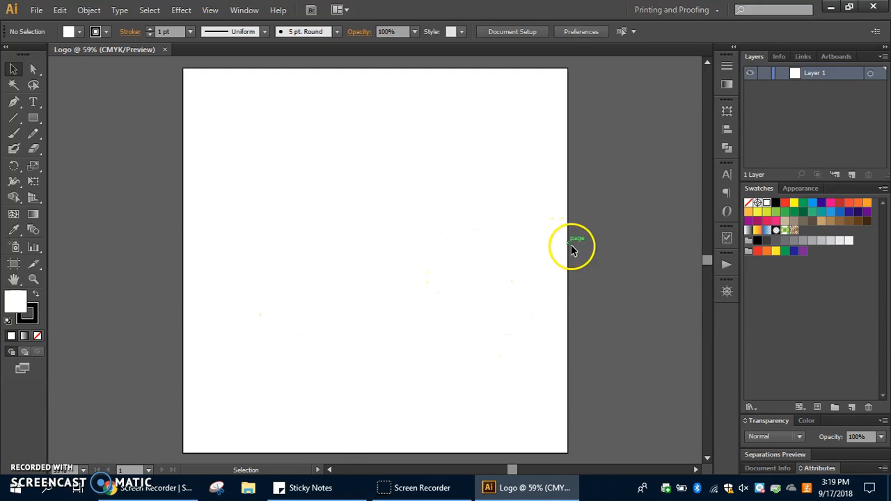
- View the IMG_5534 sketch photo on the desktop, and place it in the Logo document so the whole image can be seen
{"action": "left_click", "coordinate": [833, 7]}
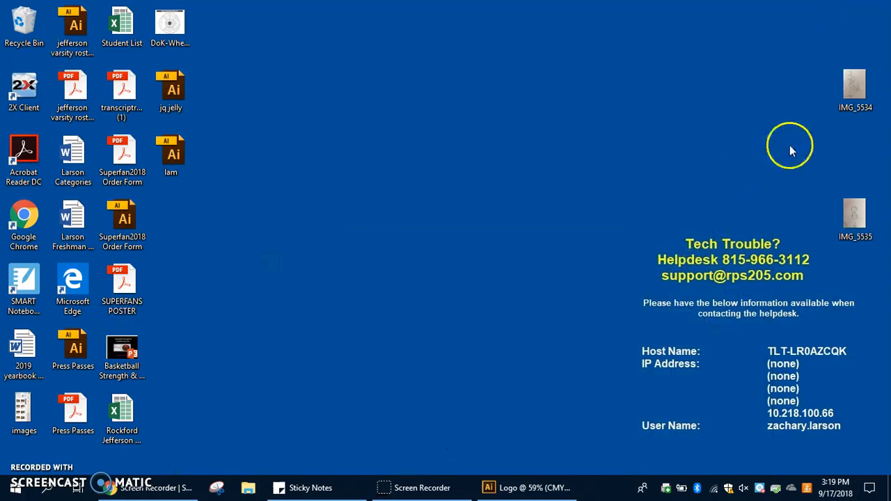
{"action": "double_click", "coordinate": [856, 83]}
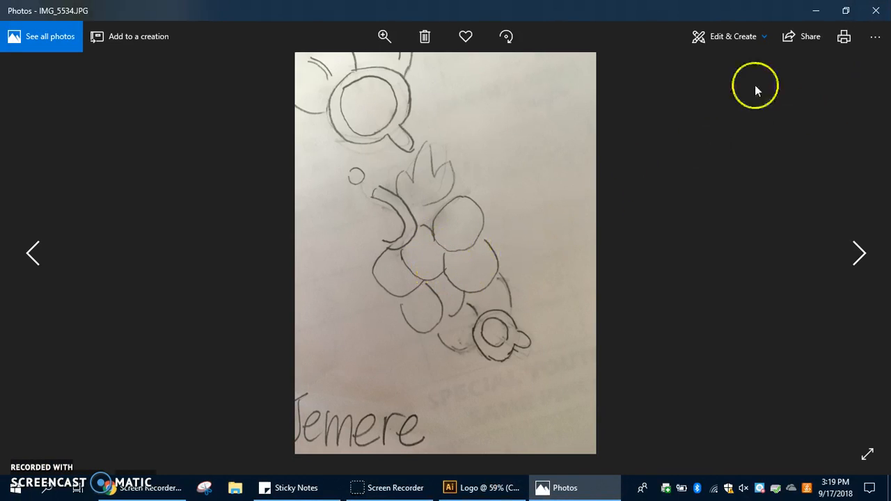
{"action": "left_click", "coordinate": [878, 10]}
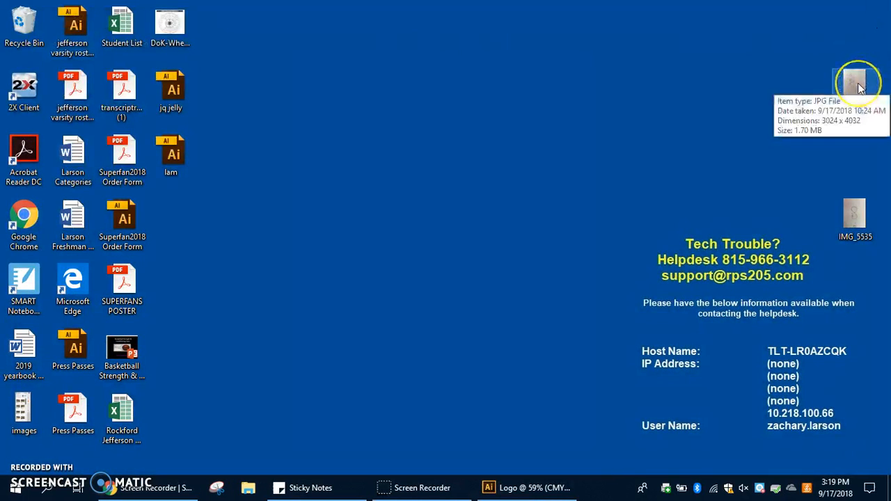
{"action": "left_click_drag", "start_coordinate": [858, 87], "coordinate": [388, 251]}
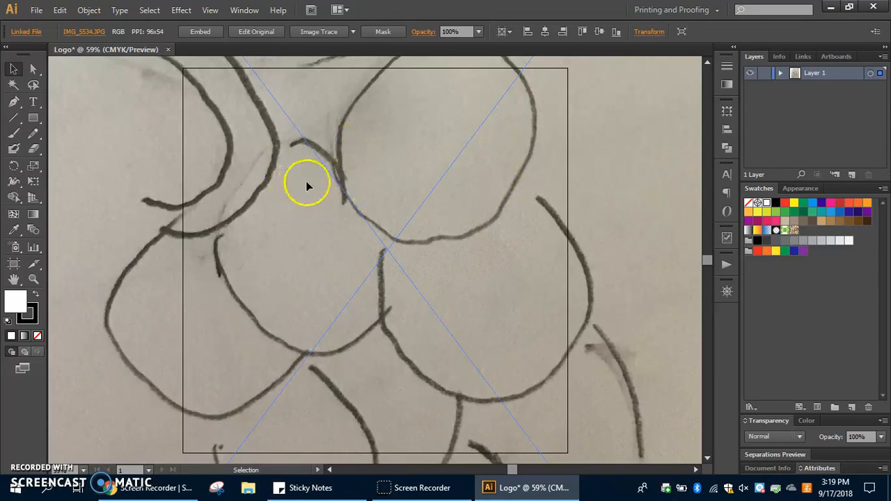
{"action": "left_click", "coordinate": [207, 12]}
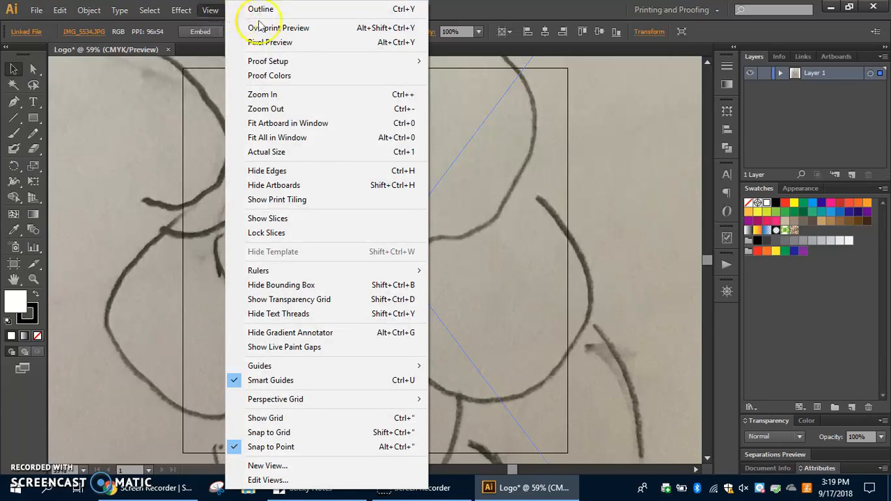
{"action": "left_click", "coordinate": [420, 113]}
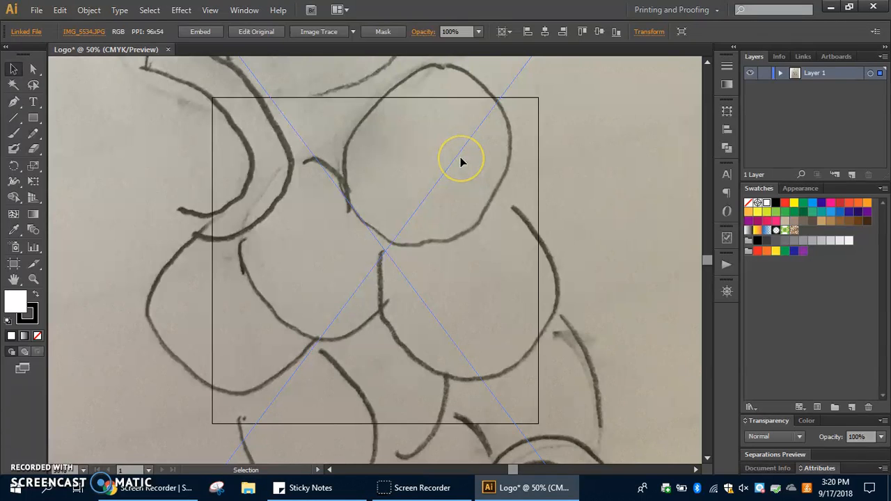
{"action": "key", "text": "ctrl+minus"}
{"action": "key", "text": "ctrl+minus"}
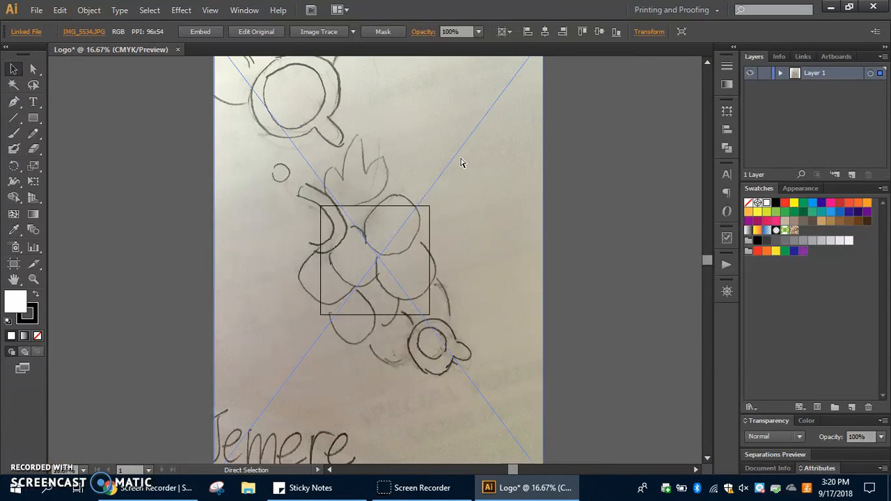
{"action": "key", "text": "ctrl+minus"}
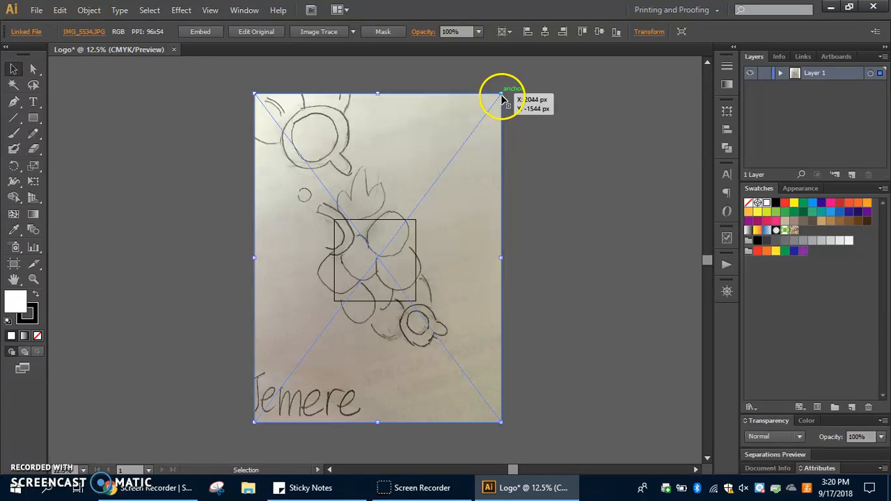
- Try to resize the placed photo without keeping its proportions, undoing each resize
{"action": "left_click_drag", "start_coordinate": [502, 94], "coordinate": [378, 137]}
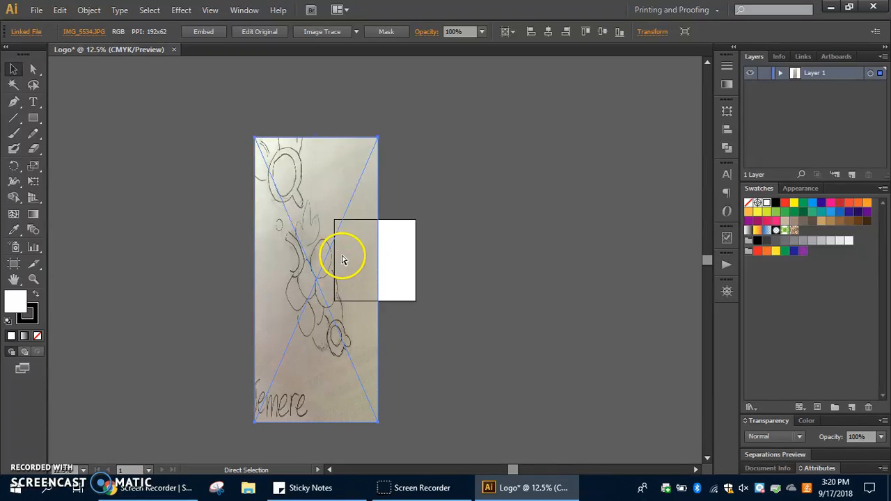
{"action": "key", "text": "ctrl+z"}
{"action": "left_click_drag", "start_coordinate": [500, 93], "coordinate": [508, 230]}
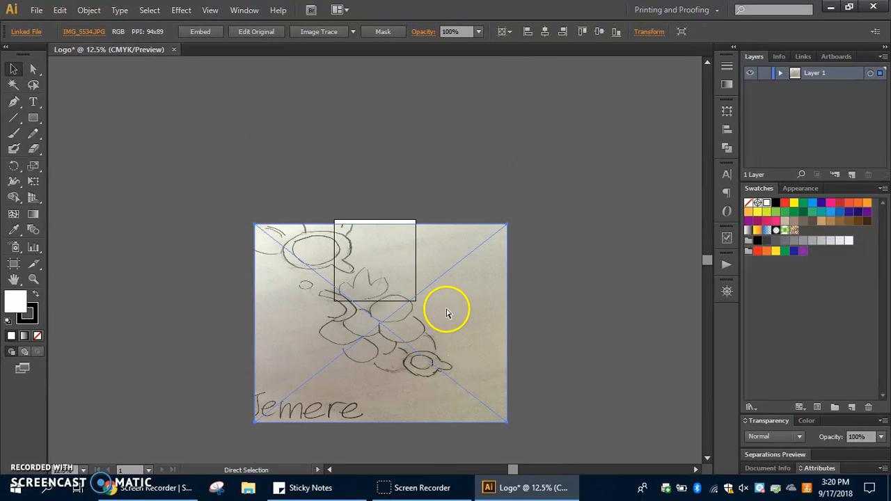
{"action": "key", "text": "ctrl+z"}
- Scale the photo down proportionally to about the artboard's width and centre it over the artboard
{"action": "left_click_drag", "start_coordinate": [503, 95], "coordinate": [357, 320]}
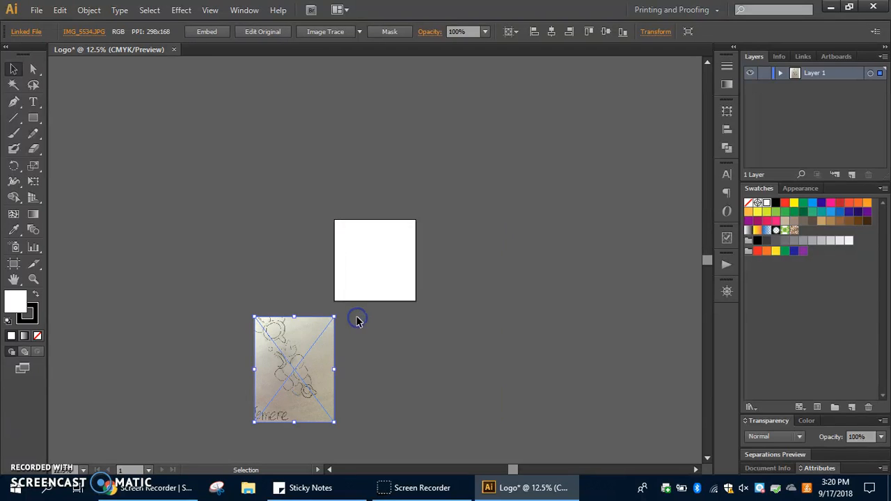
{"action": "left_click", "coordinate": [380, 322]}
{"action": "left_click_drag", "start_coordinate": [300, 387], "coordinate": [396, 254]}
{"action": "left_click", "coordinate": [473, 261]}
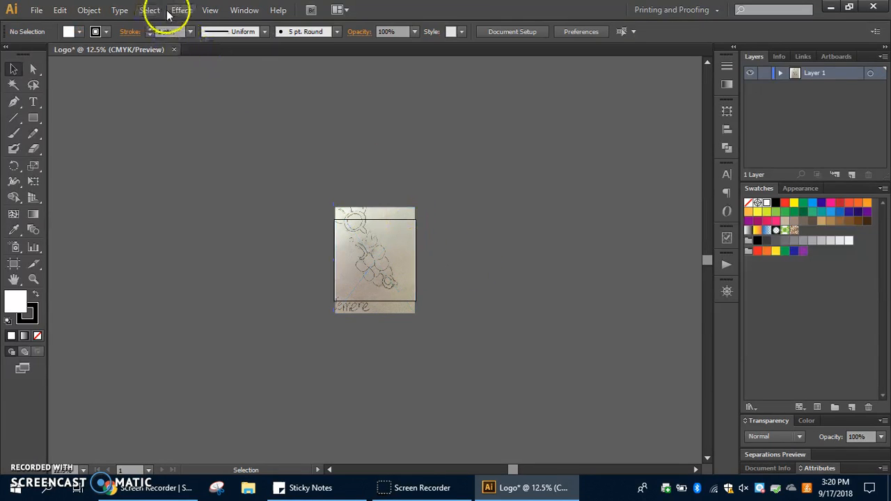
- Set the opacity of the placed sketch photo to 20%
{"action": "left_click", "coordinate": [209, 10]}
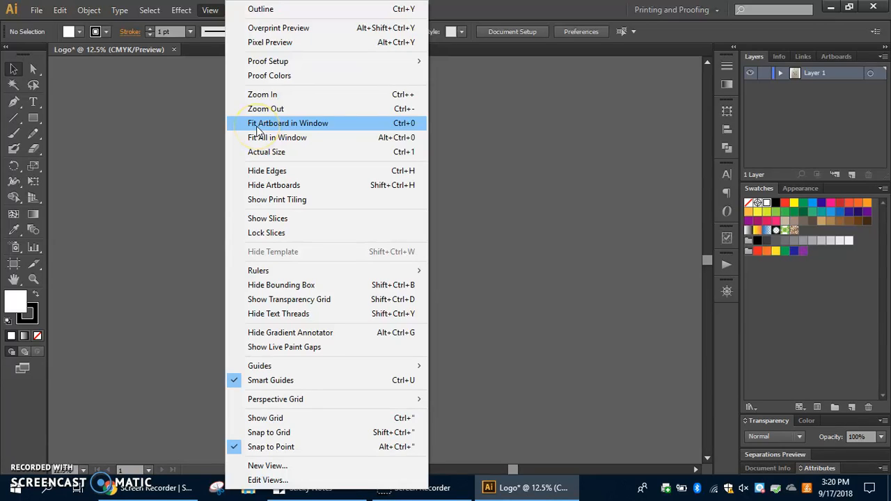
{"action": "left_click", "coordinate": [358, 128]}
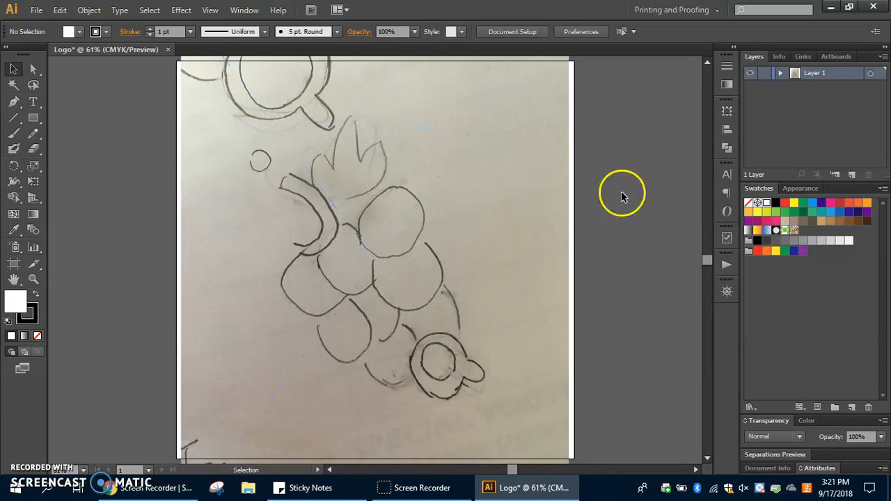
{"action": "left_click", "coordinate": [595, 196]}
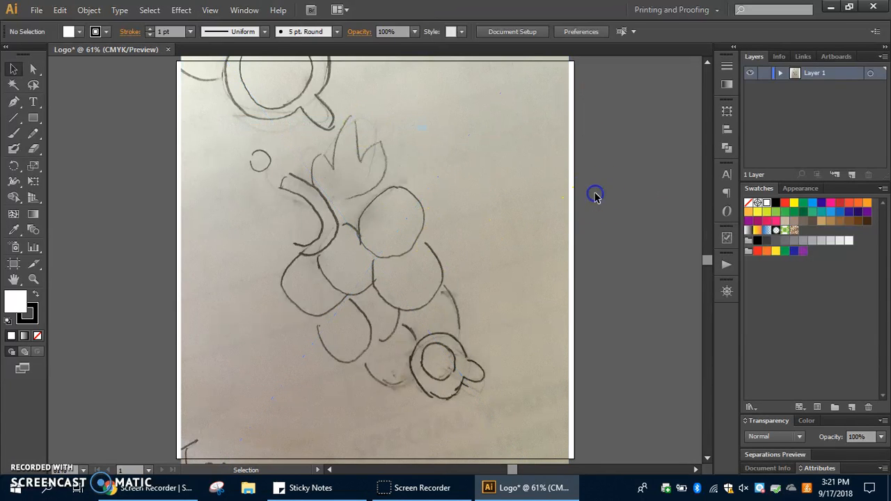
{"action": "left_click", "coordinate": [569, 180]}
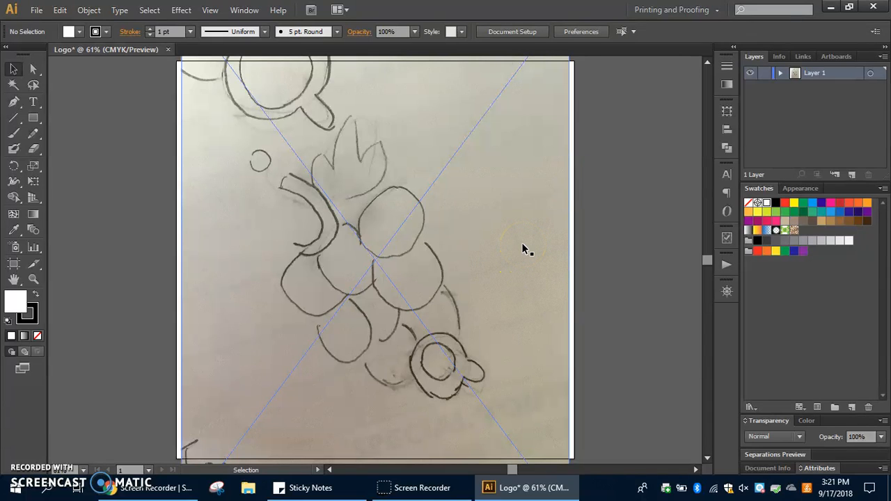
{"action": "left_click", "coordinate": [626, 218]}
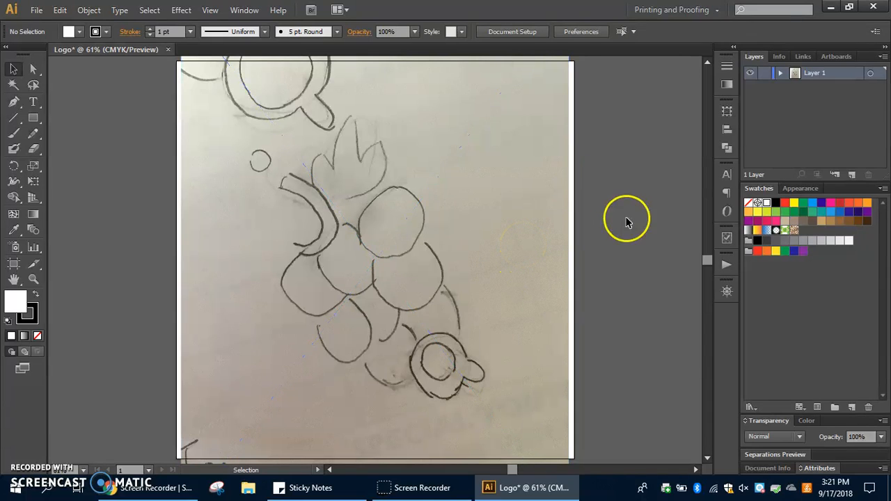
{"action": "left_click", "coordinate": [646, 216]}
{"action": "left_click", "coordinate": [525, 232]}
{"action": "left_click", "coordinate": [523, 226]}
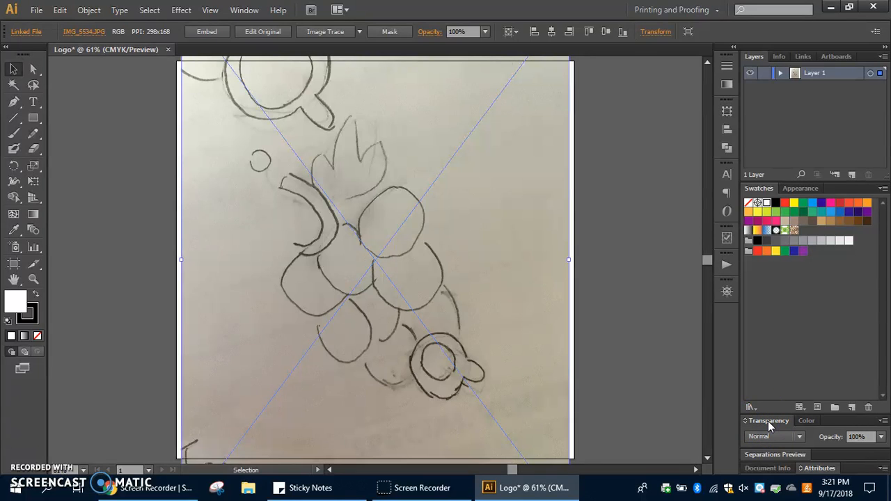
{"action": "left_click", "coordinate": [881, 439]}
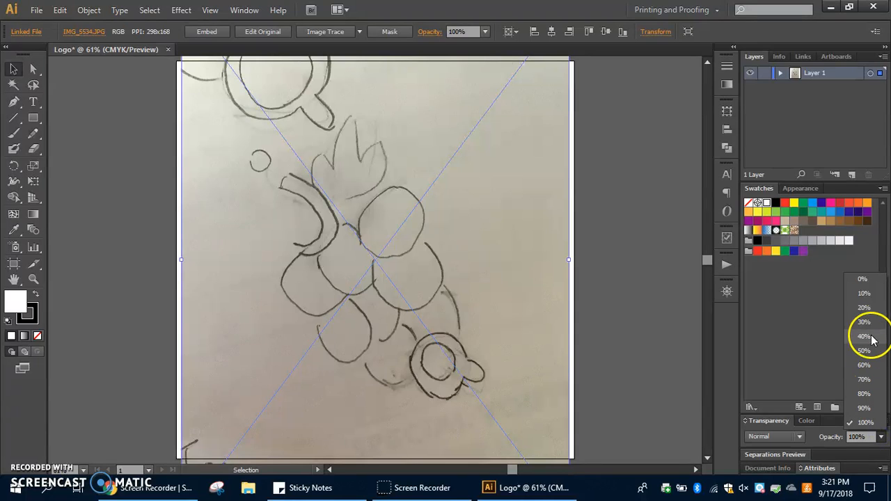
{"action": "left_click", "coordinate": [865, 309]}
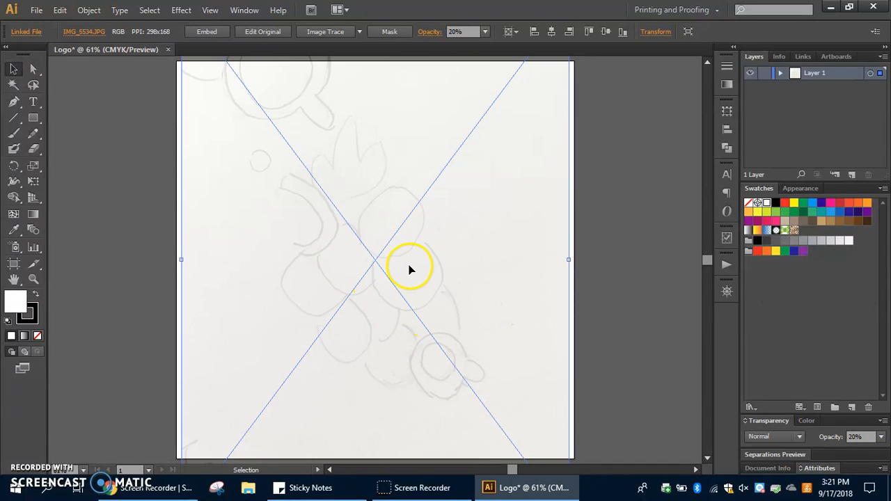
{"action": "left_click", "coordinate": [595, 249]}
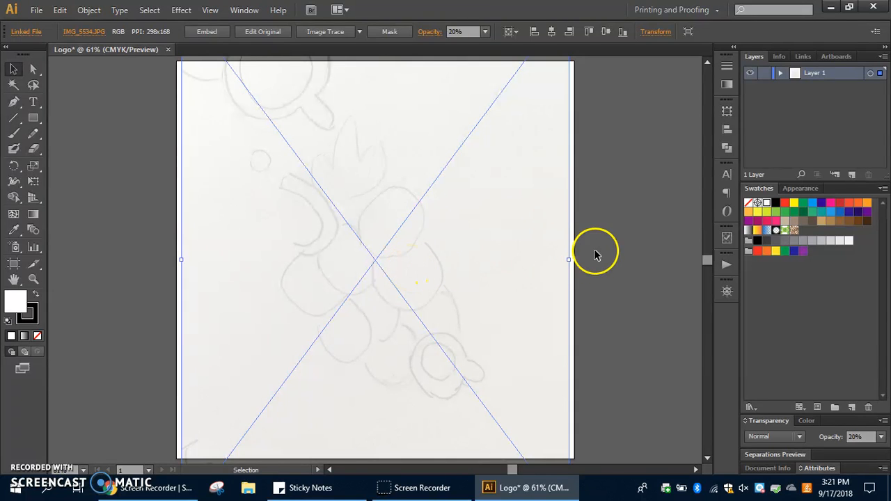
- Try moving the faded photo partly off the artboard, undo the move and deselect the photo
{"action": "left_click", "coordinate": [396, 288]}
{"action": "left_click_drag", "start_coordinate": [417, 266], "coordinate": [185, 304]}
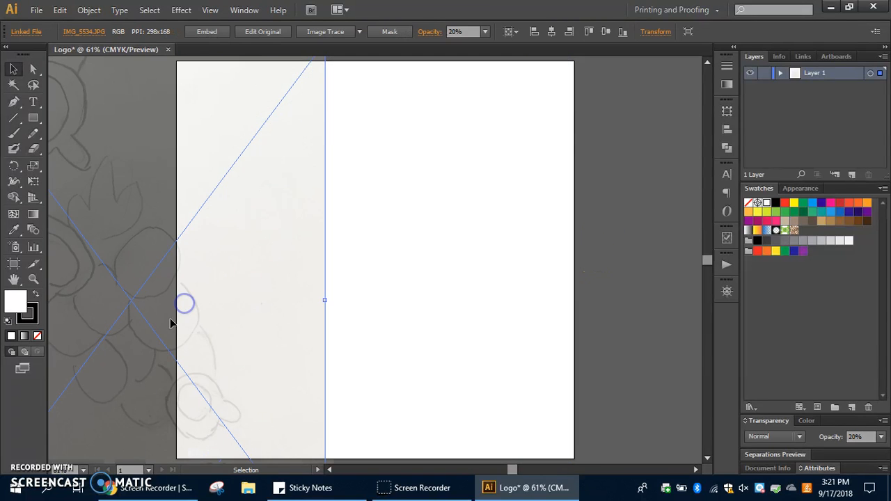
{"action": "key", "text": "ctrl+z"}
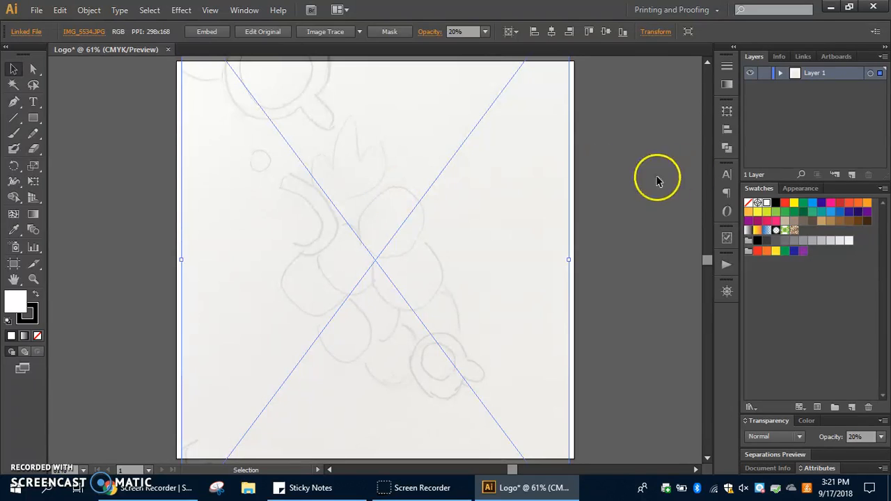
{"action": "left_click", "coordinate": [658, 178]}
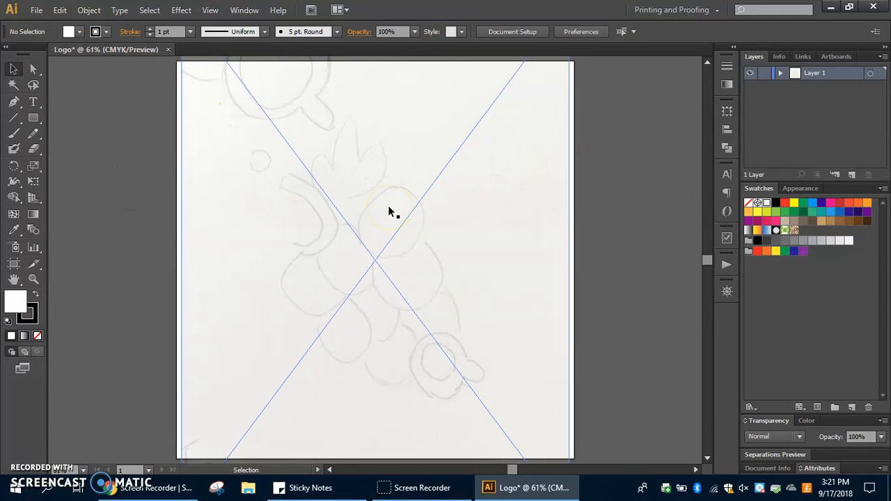
- Select the faded sketch photo and lock it in place on the artboard
{"action": "left_click", "coordinate": [15, 70]}
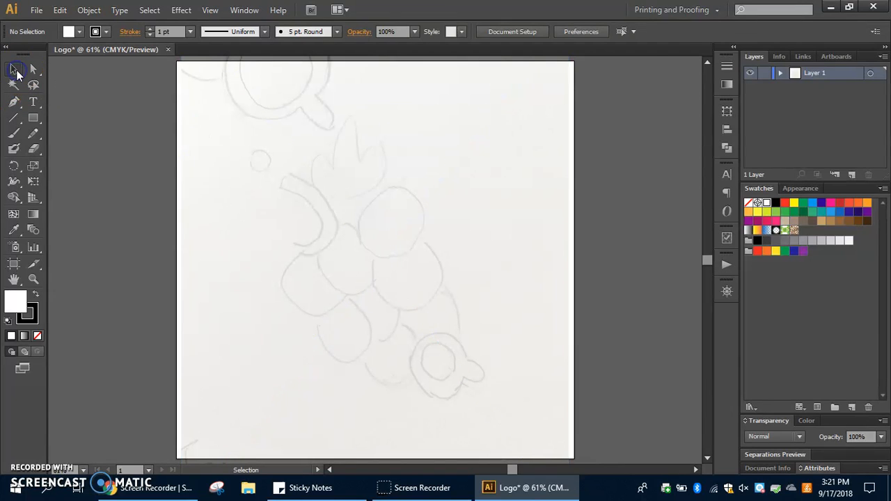
{"action": "left_click", "coordinate": [300, 186]}
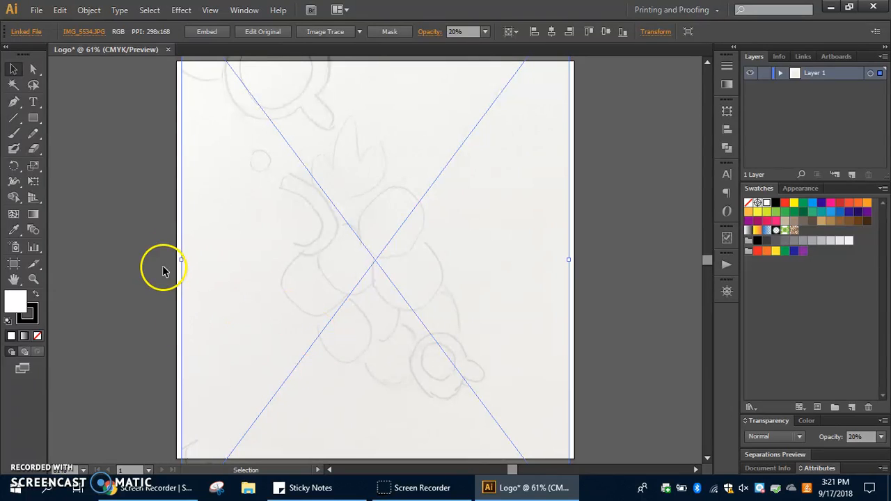
{"action": "left_click", "coordinate": [90, 10]}
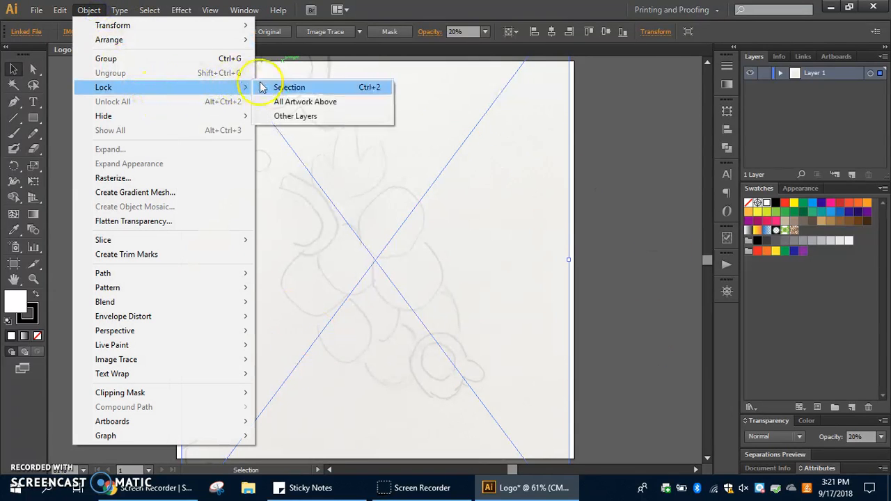
{"action": "left_click", "coordinate": [335, 90]}
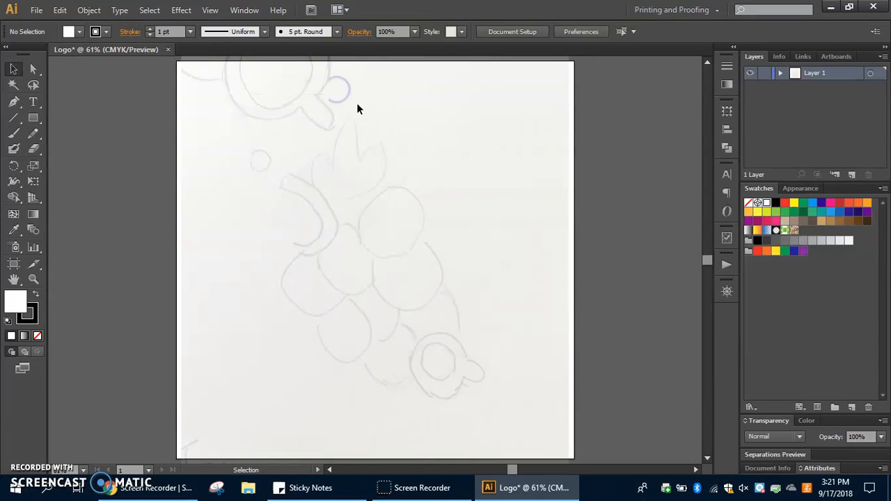
{"action": "left_click_drag", "start_coordinate": [426, 220], "coordinate": [318, 258]}
{"action": "left_click_drag", "start_coordinate": [326, 200], "coordinate": [411, 280]}
{"action": "mouse_move", "coordinate": [429, 218]}
{"action": "left_mouse_down"}
{"action": "mouse_move", "coordinate": [354, 291]}
{"action": "mouse_move", "coordinate": [413, 246]}
{"action": "left_mouse_up"}
{"action": "left_click_drag", "start_coordinate": [328, 277], "coordinate": [424, 262]}
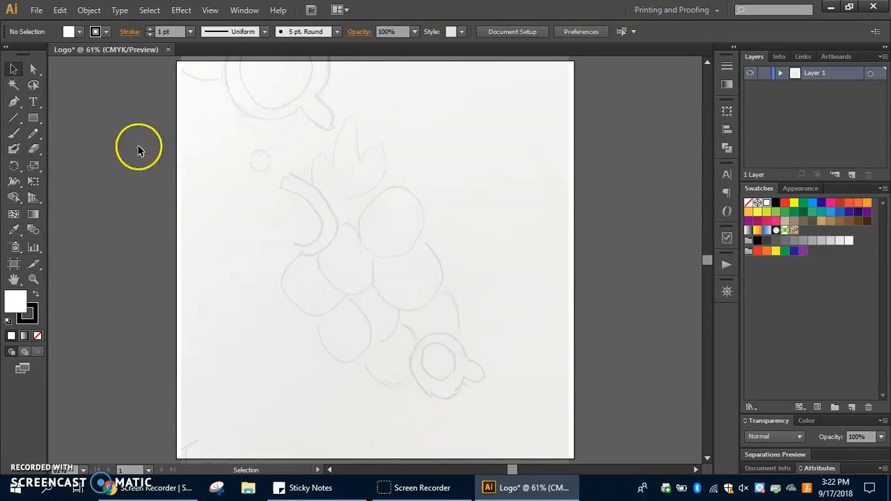
- Draw a circle with the Ellipse tool over the uppermost round shape of the sketched cluster and deselect it
{"action": "left_click", "coordinate": [32, 121]}
{"action": "left_click", "coordinate": [32, 121]}
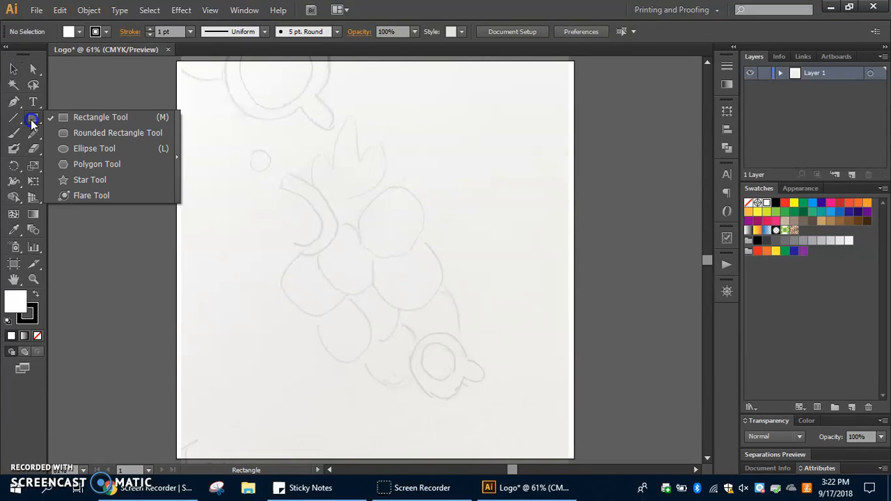
{"action": "left_click", "coordinate": [83, 148]}
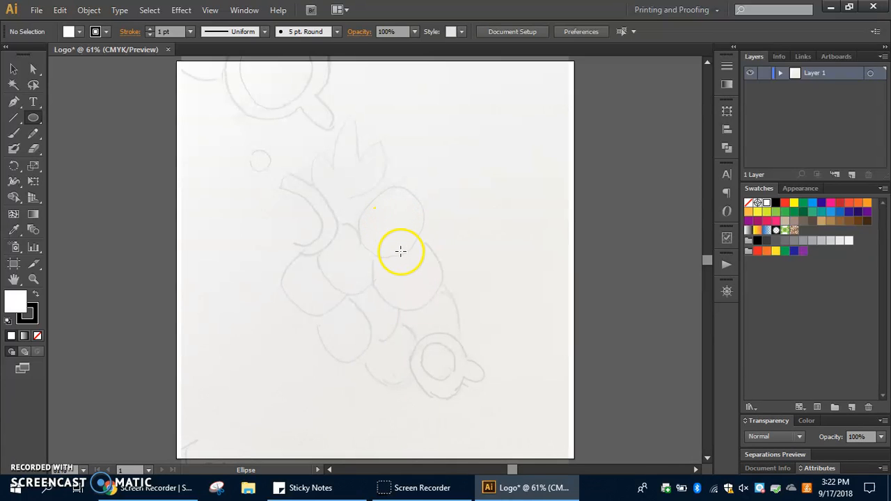
{"action": "left_click_drag", "start_coordinate": [356, 181], "coordinate": [434, 258]}
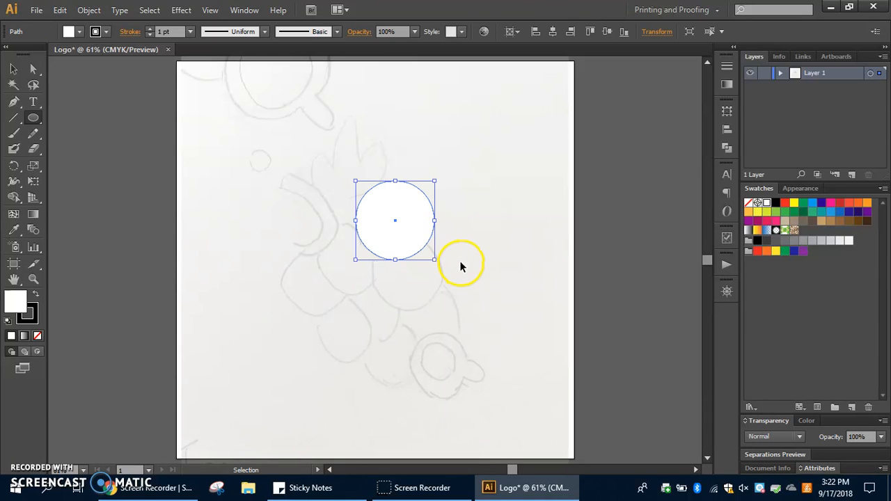
{"action": "key", "text": "ctrl+z"}
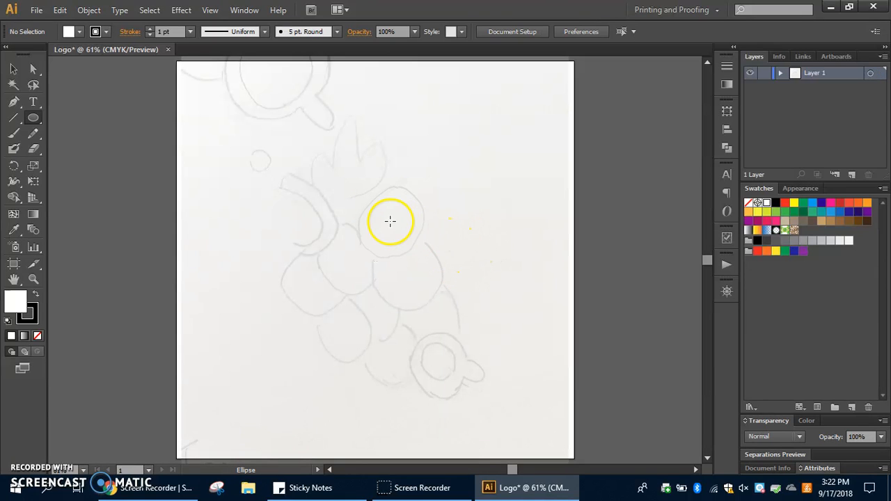
{"action": "mouse_move", "coordinate": [390, 222]}
{"action": "left_mouse_down"}
{"action": "mouse_move", "coordinate": [451, 277]}
{"action": "mouse_move", "coordinate": [413, 231]}
{"action": "mouse_move", "coordinate": [448, 260]}
{"action": "mouse_move", "coordinate": [409, 228]}
{"action": "mouse_move", "coordinate": [424, 237]}
{"action": "left_mouse_up"}
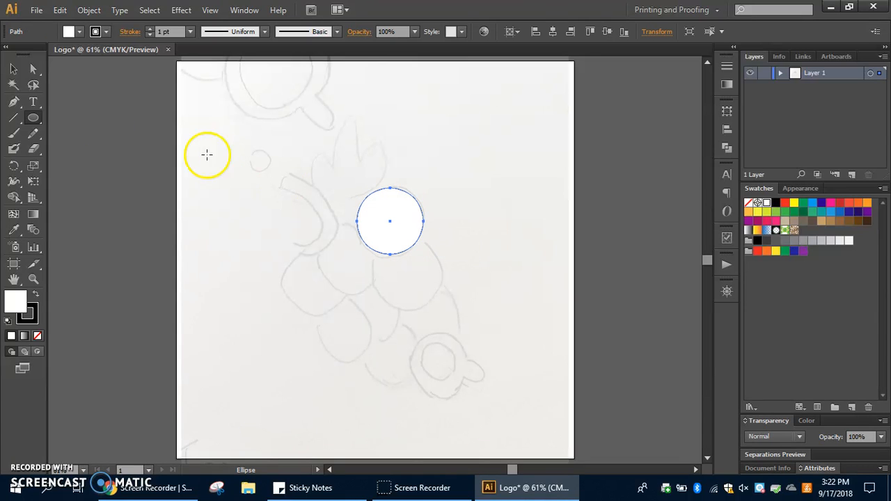
{"action": "left_click", "coordinate": [14, 69]}
{"action": "left_click", "coordinate": [544, 211]}
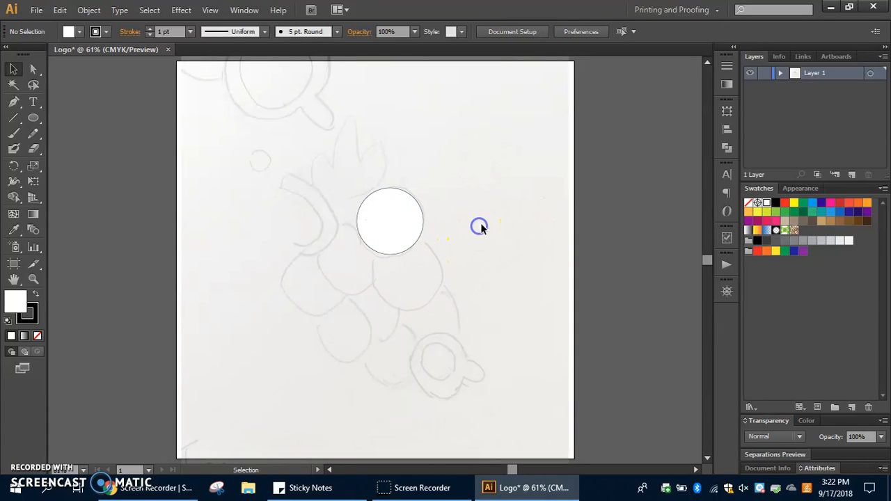
{"action": "left_click_drag", "start_coordinate": [411, 220], "coordinate": [473, 241]}
{"action": "key", "text": "ctrl+z"}
{"action": "key", "text": "ctrl+z"}
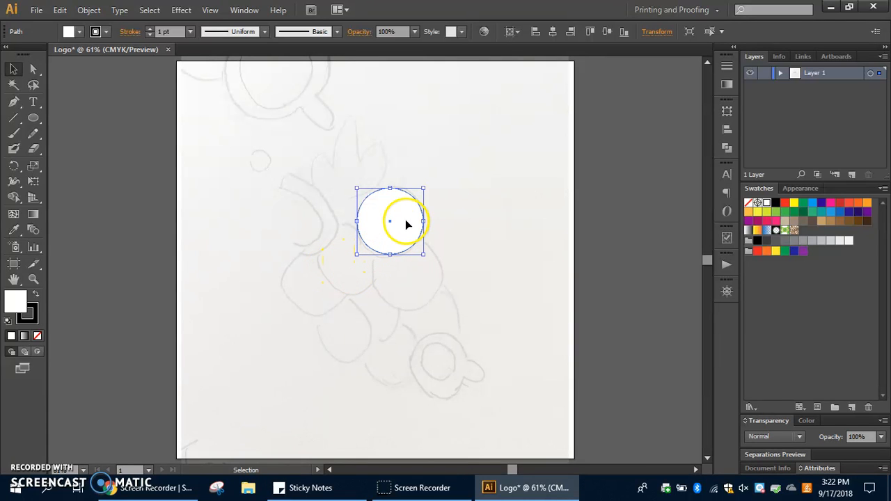
- Duplicate the circle onto the sketched round shape just below and to the right of it, and deselect the copy
{"action": "left_click_drag", "start_coordinate": [406, 221], "coordinate": [409, 231]}
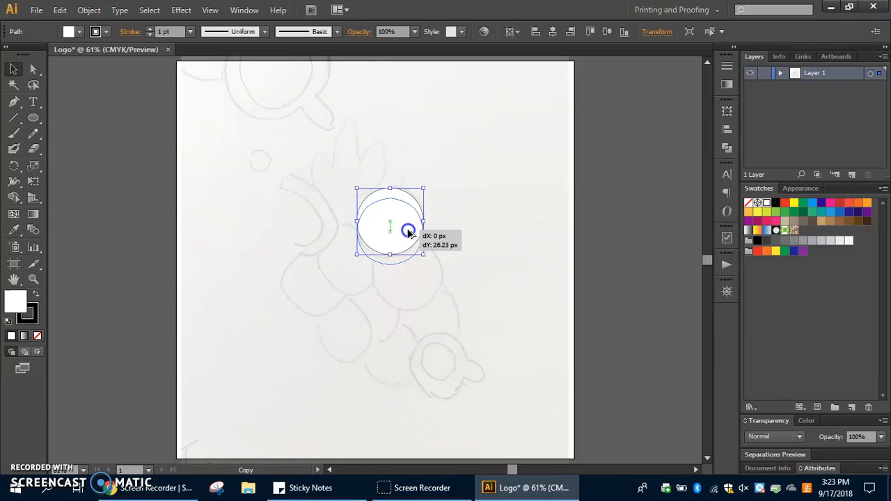
{"action": "left_click_drag", "start_coordinate": [409, 234], "coordinate": [427, 277]}
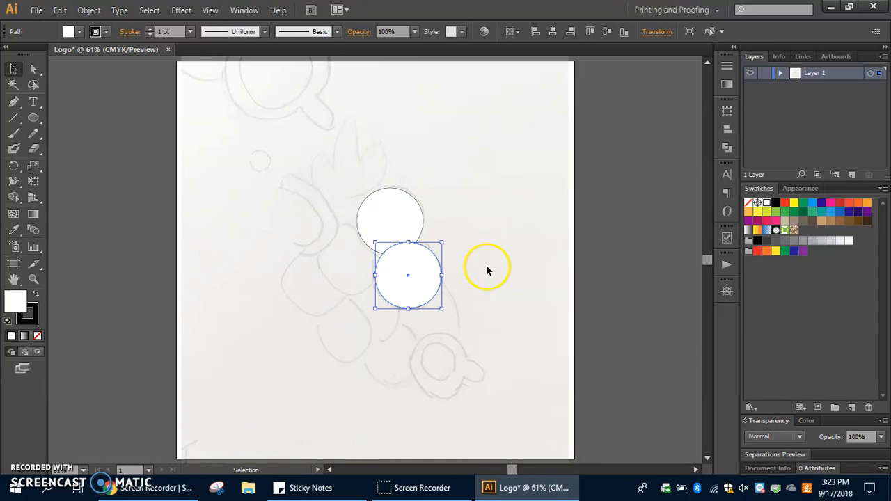
{"action": "left_click", "coordinate": [510, 263]}
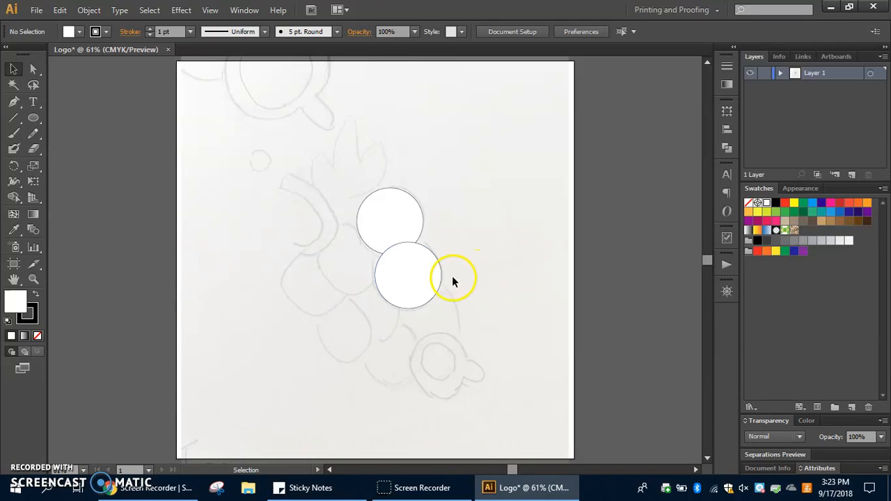
- Duplicate the circle six more times over the remaining round shapes of the sketched cluster, leaving the ringed shape at its lower end uncovered
{"action": "left_click", "coordinate": [430, 275]}
{"action": "left_click_drag", "start_coordinate": [429, 275], "coordinate": [447, 327]}
{"action": "left_click_drag", "start_coordinate": [384, 305], "coordinate": [404, 352]}
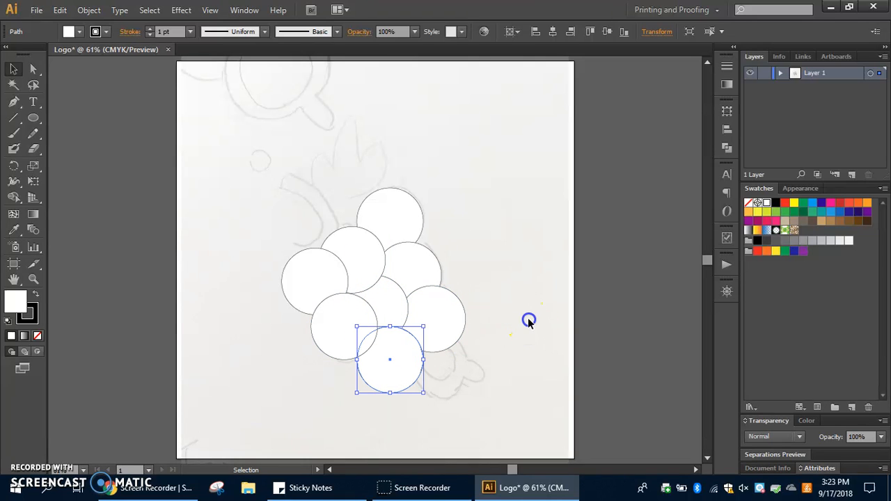
{"action": "left_click", "coordinate": [486, 340]}
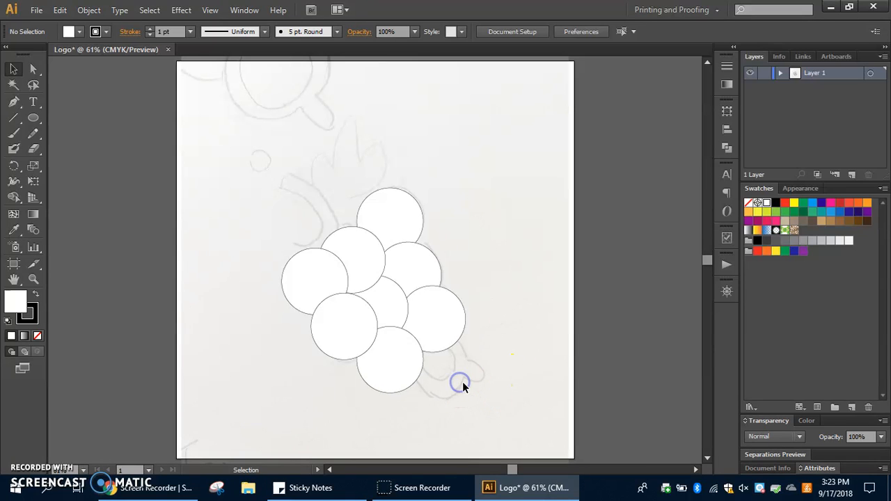
- Place one more copy of the circle over the ringed shape at the lower-right end of the sketched cluster
{"action": "left_click", "coordinate": [480, 381]}
{"action": "left_click", "coordinate": [455, 400]}
{"action": "left_click_drag", "start_coordinate": [444, 304], "coordinate": [450, 358]}
{"action": "left_click", "coordinate": [497, 346]}
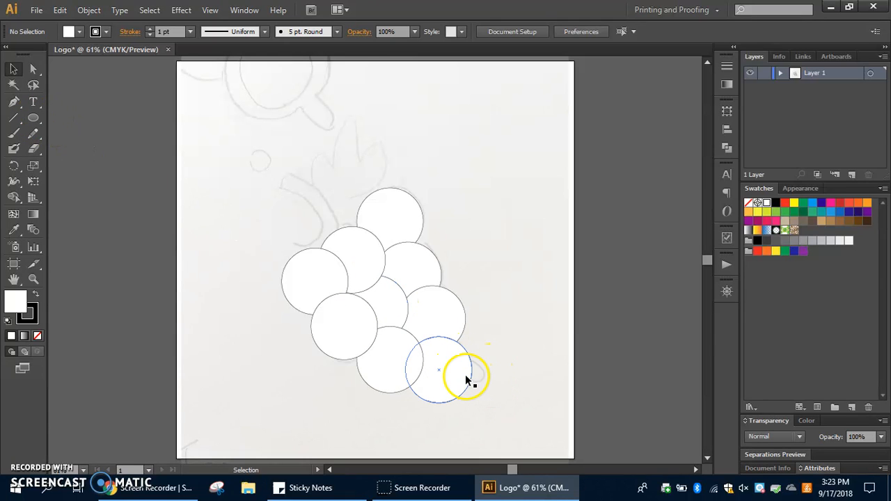
- Draw a small horizontal rectangle overlapping the right edge of the lowest circle and extending over the sketched nub
{"action": "left_click", "coordinate": [34, 118]}
{"action": "left_click", "coordinate": [86, 117]}
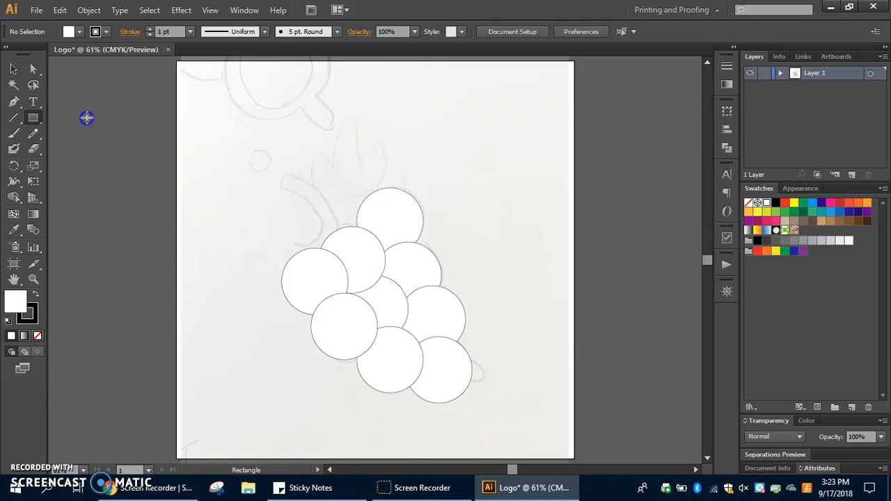
{"action": "left_click_drag", "start_coordinate": [453, 365], "coordinate": [497, 386]}
{"action": "left_click", "coordinate": [14, 69]}
{"action": "left_click", "coordinate": [533, 300]}
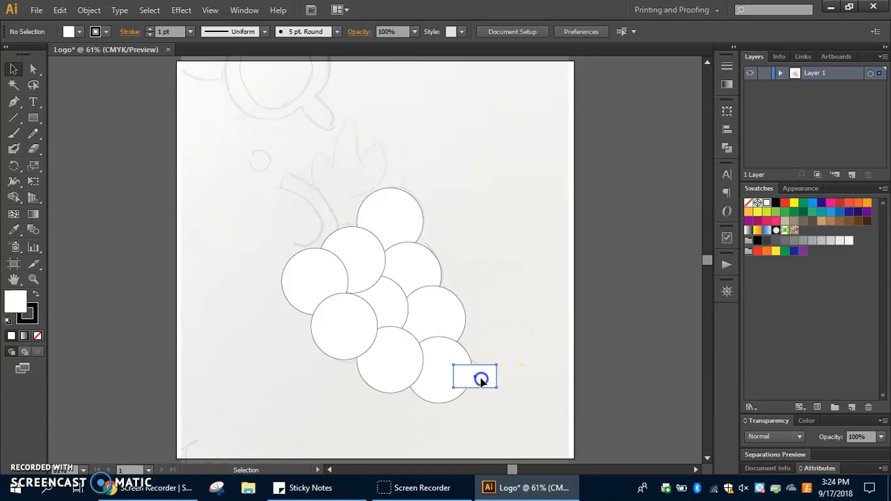
- Rotate the small rectangle clockwise so it slants down to the right across the lowest circle's edge, and deselect it
{"action": "left_click", "coordinate": [480, 379]}
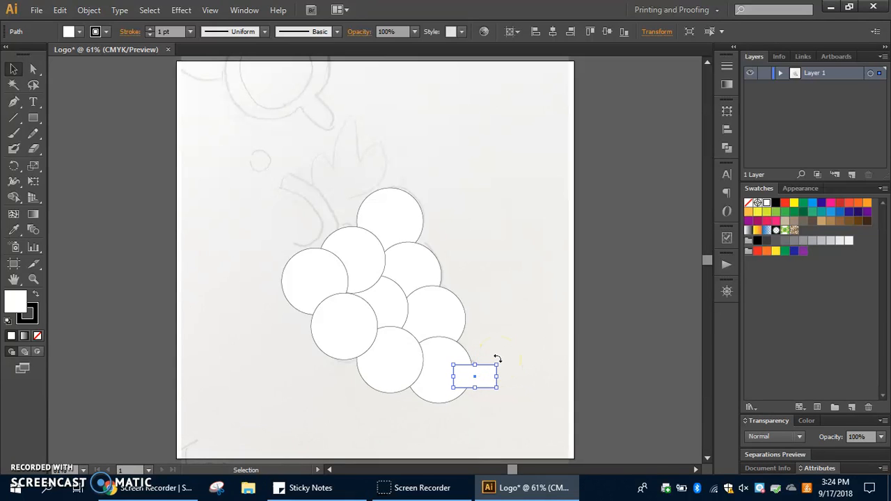
{"action": "left_click_drag", "start_coordinate": [498, 358], "coordinate": [471, 393]}
{"action": "left_click", "coordinate": [517, 379]}
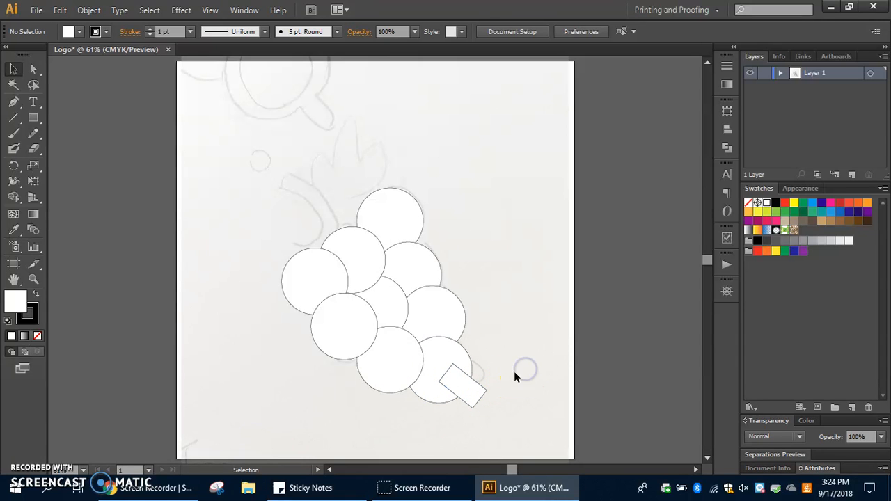
{"action": "left_click", "coordinate": [161, 487]}
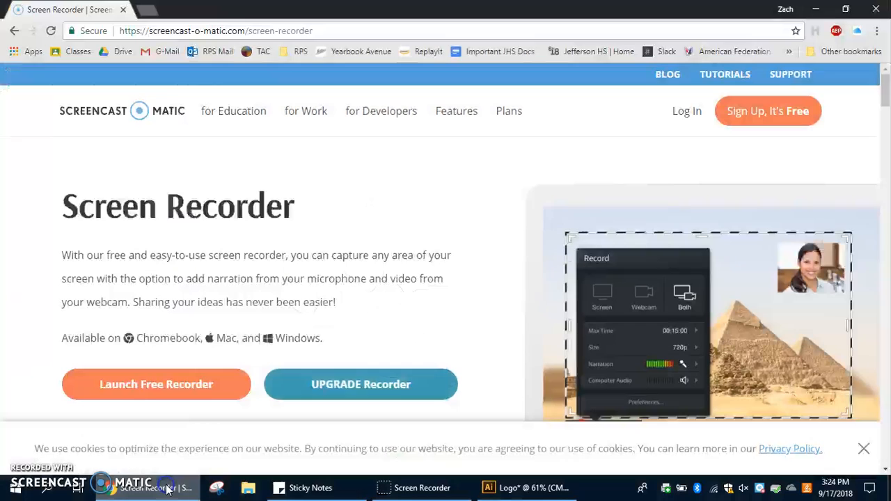
{"action": "left_click", "coordinate": [156, 489]}
{"action": "left_click", "coordinate": [491, 487]}
{"action": "left_click", "coordinate": [24, 477]}
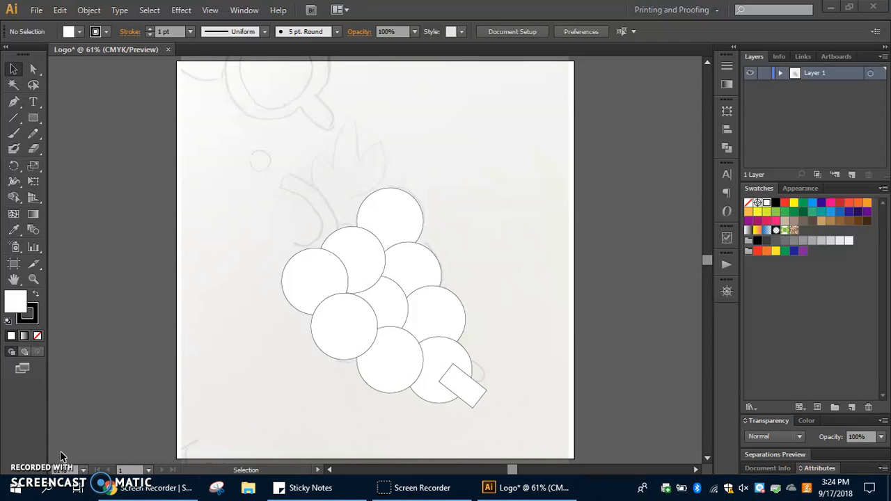